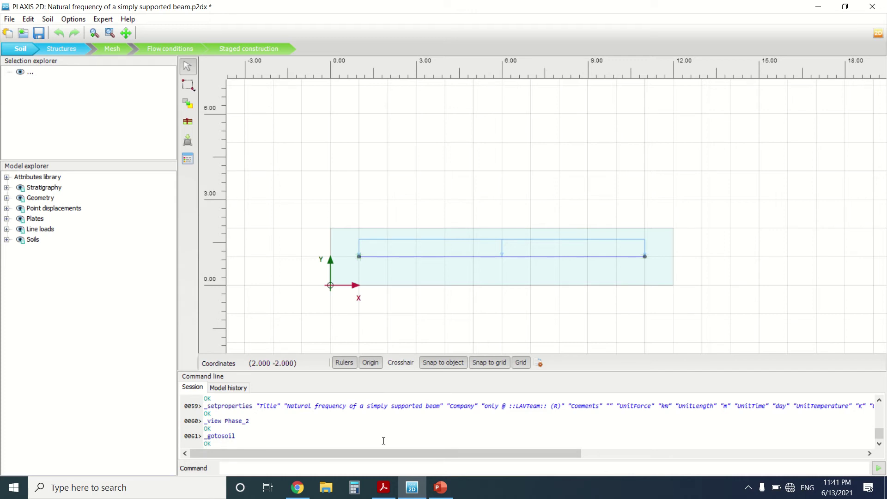
- Scroll through the validation PDF, then return to the PLAXIS beam model
click(383, 487)
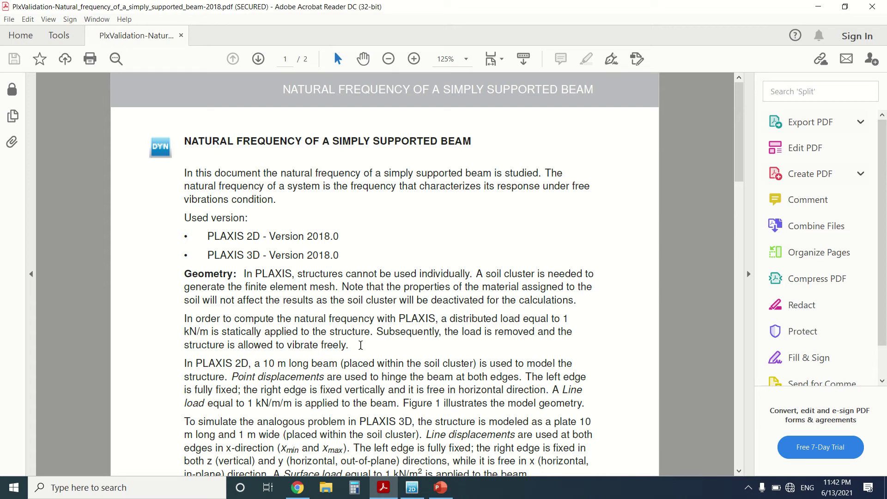
scroll(386, 213, down, 2)
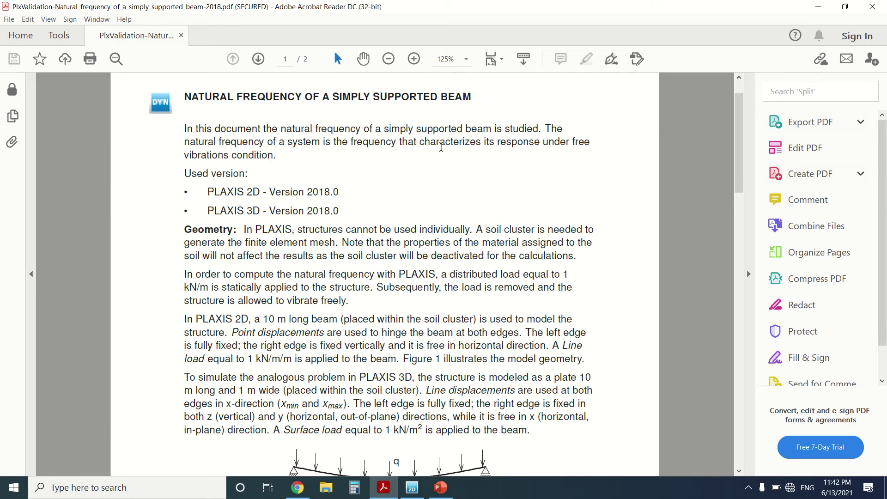
scroll(427, 155, down, 3)
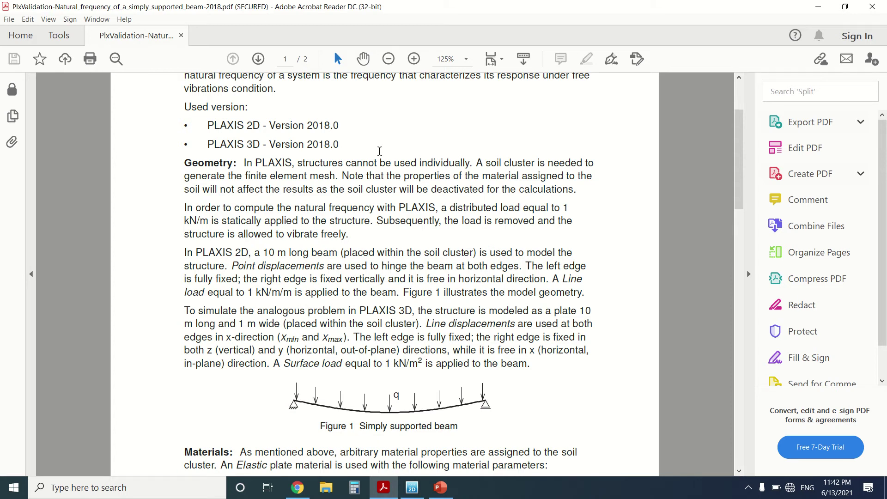
click(412, 488)
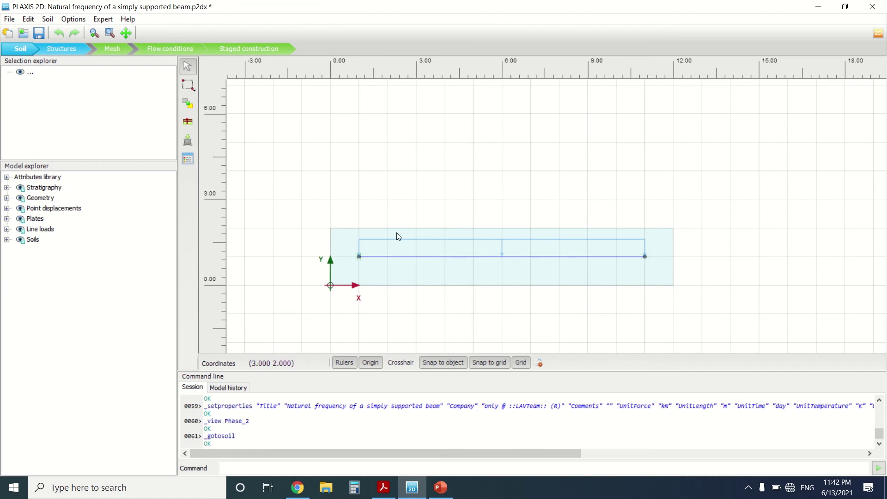
- Inspect the Soil material's parameters and groundwater settings, closing without changes
click(189, 160)
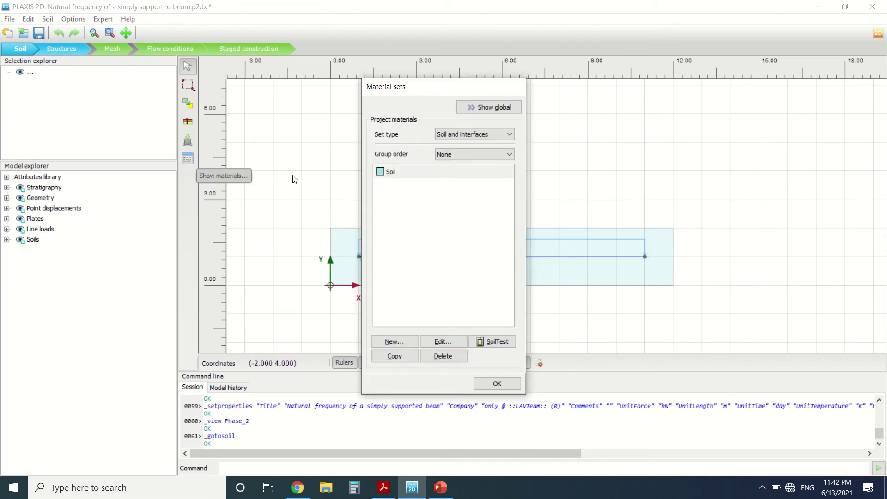
click(444, 341)
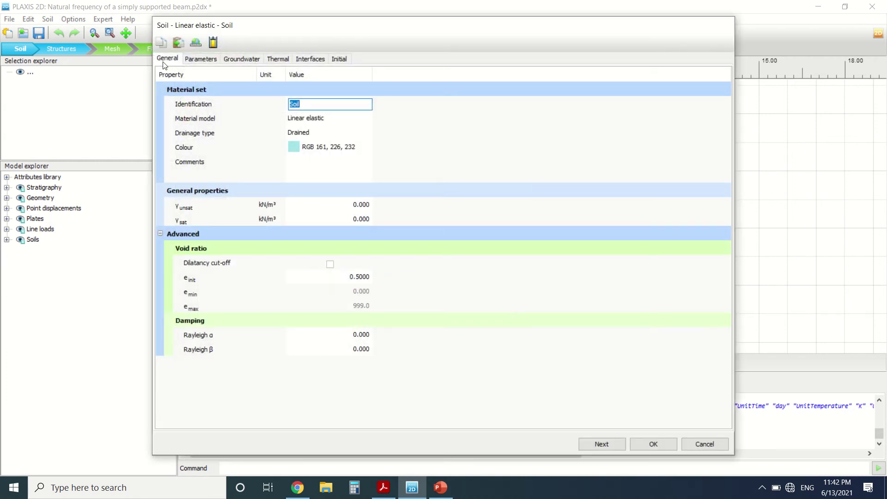
click(187, 60)
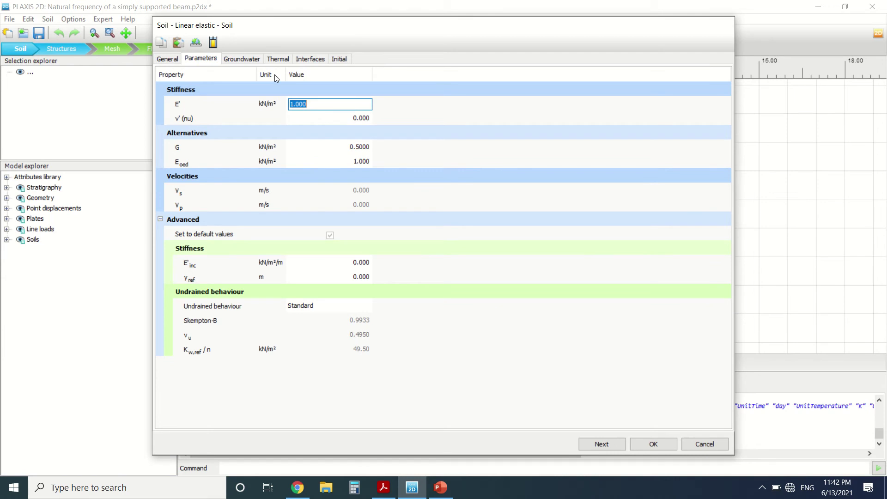
click(249, 60)
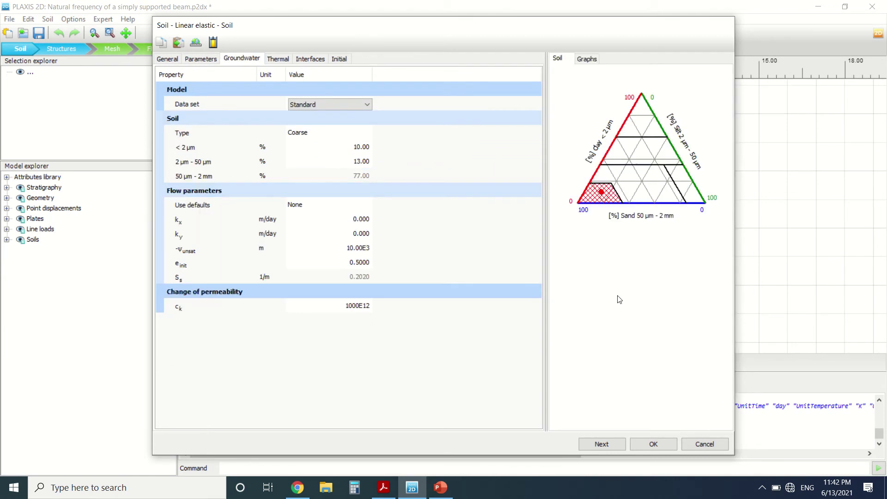
click(692, 440)
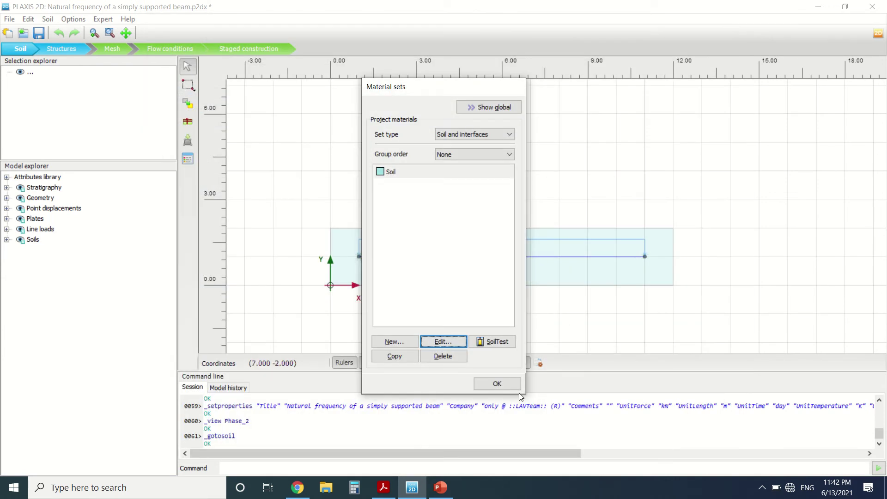
click(504, 385)
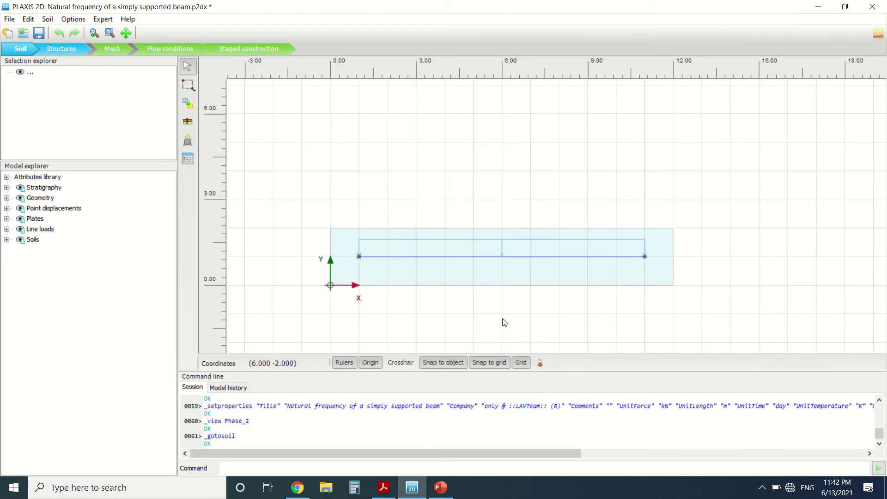
- In Staged construction make Phase_1 current, then bring the validation PDF to front
click(245, 51)
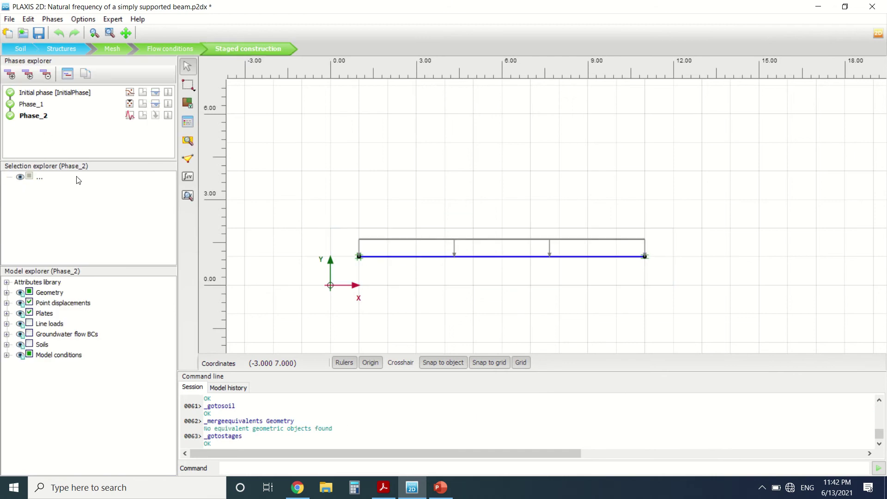
click(31, 105)
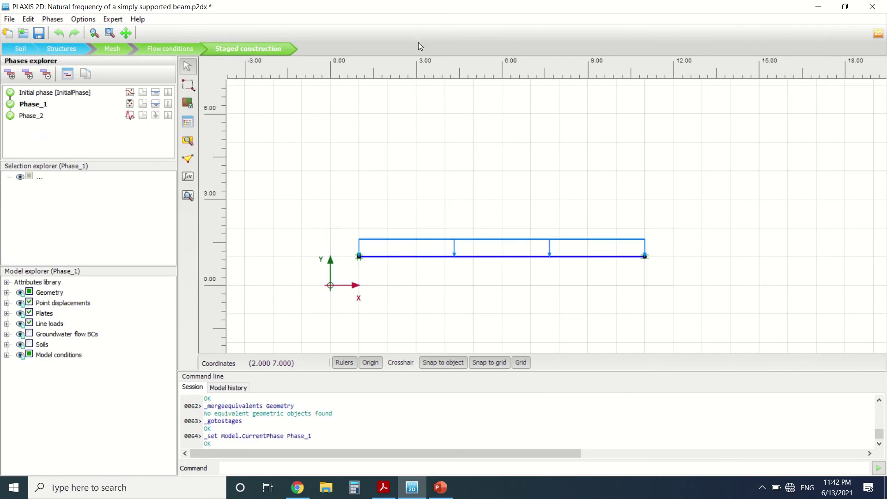
mouse_move(497, 1)
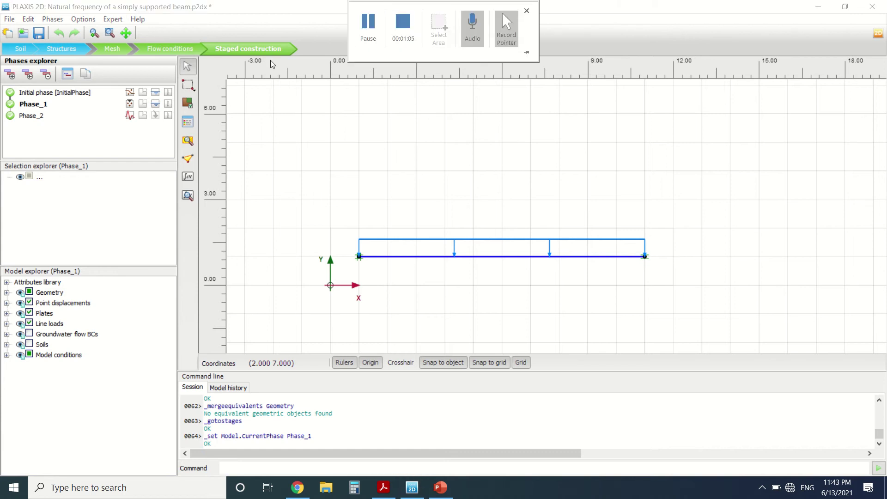
click(390, 493)
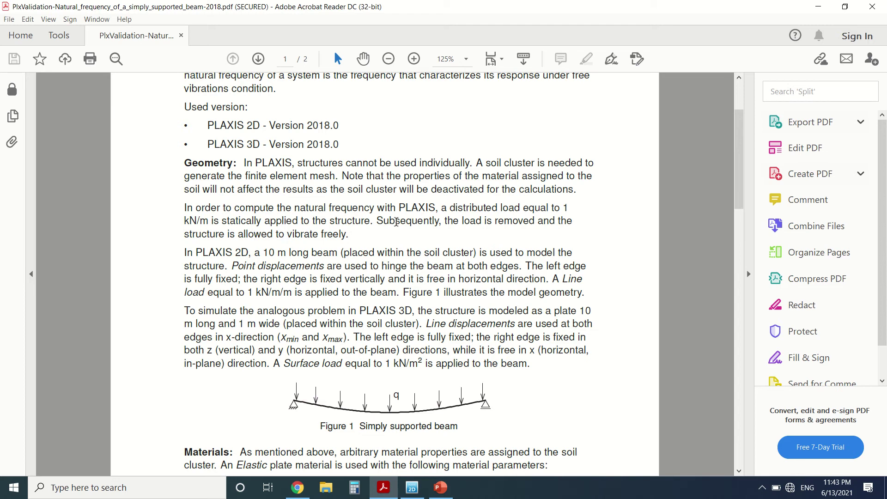
scroll(427, 226, down, 1)
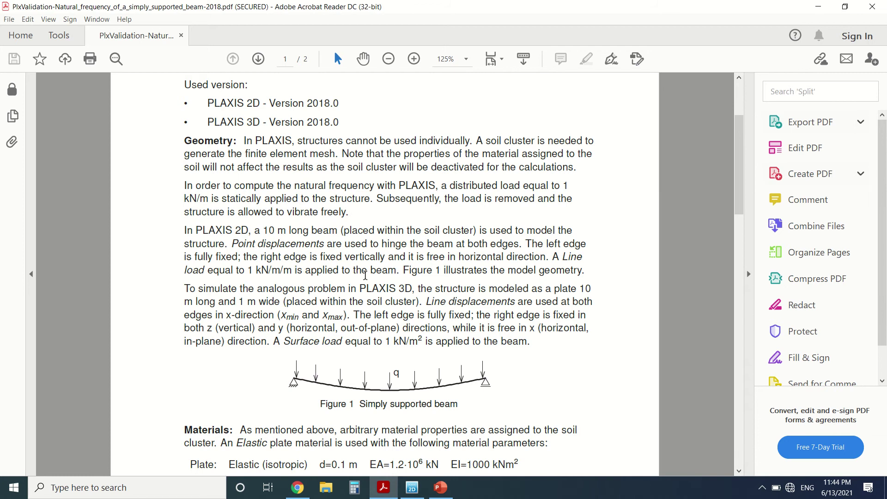
- Scroll the PDF past Materials, Meshing and Calculations to page 2's Output graph (period 0.637 s, 1.57 Hz)
scroll(397, 293, down, 3)
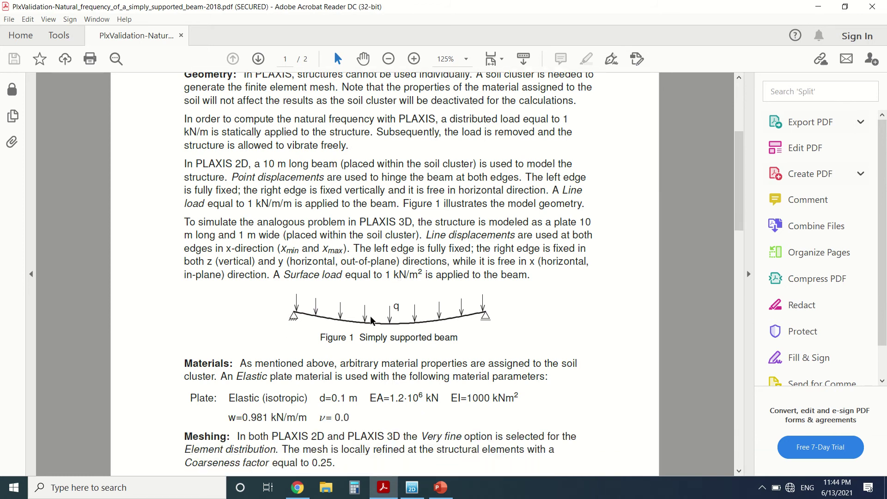
scroll(365, 316, down, 1)
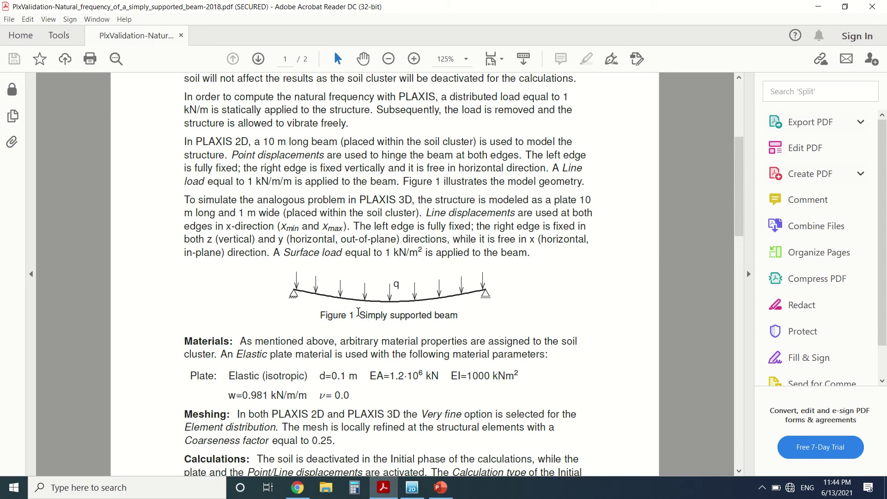
scroll(359, 313, down, 2)
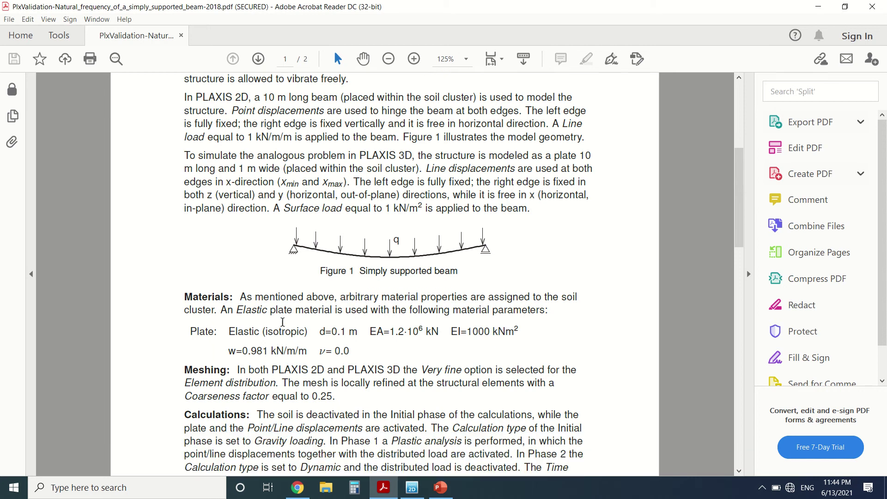
scroll(285, 333, down, 1)
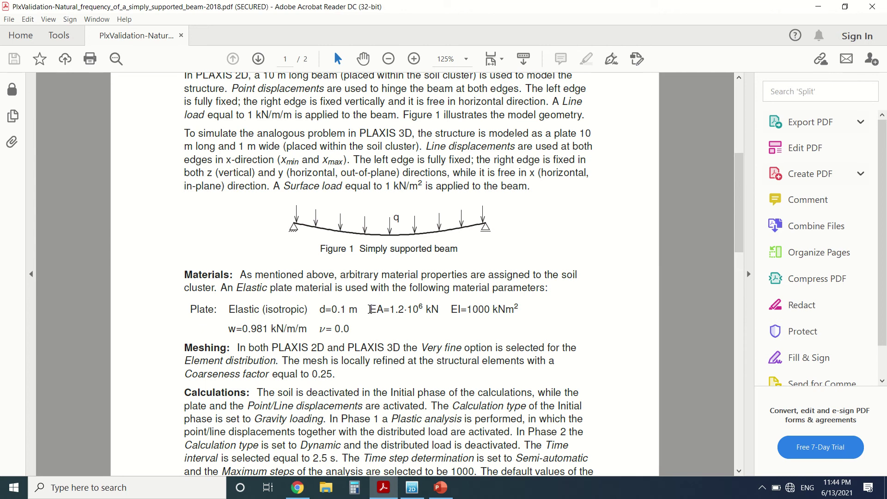
scroll(364, 307, down, 1)
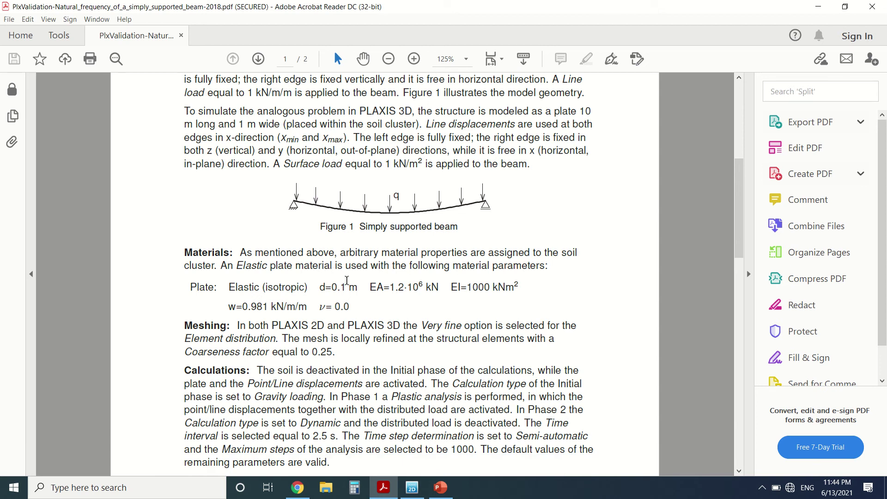
scroll(361, 284, down, 5)
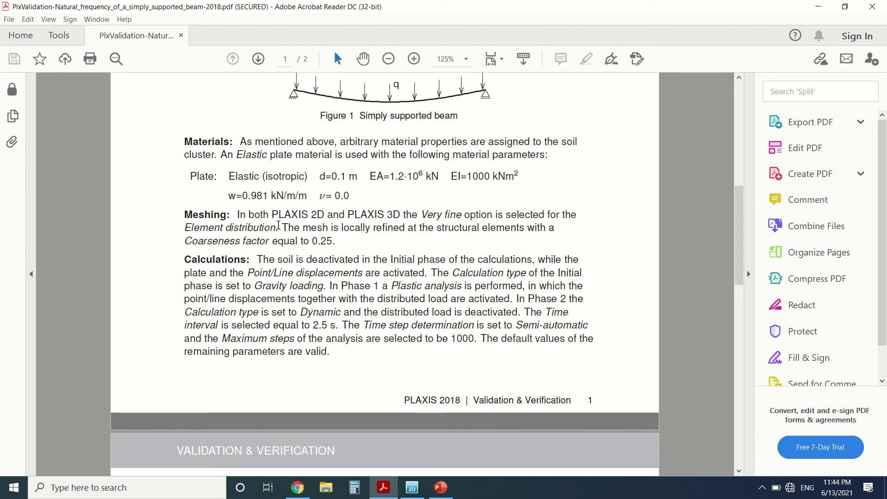
scroll(278, 225, down, 10)
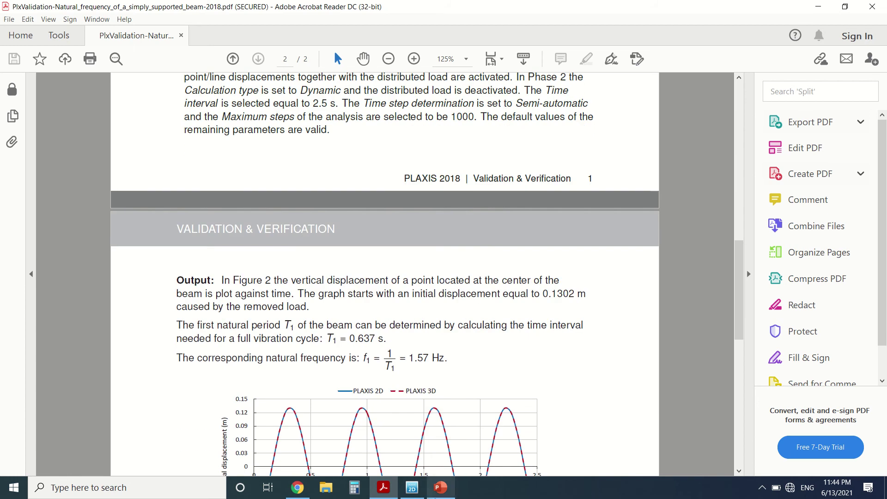
- Back in PLAXIS, open the Phases window from the Initial phase
click(412, 488)
click(38, 98)
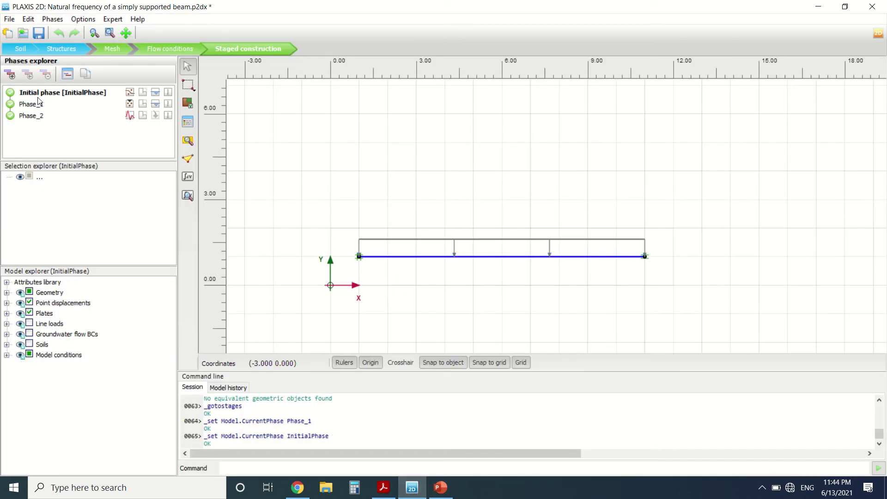
double_click(42, 93)
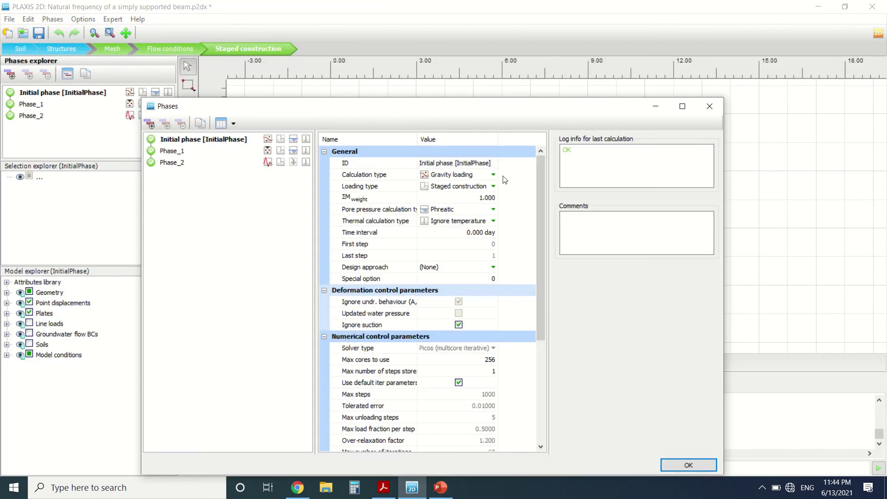
drag(480, 113, 432, 321)
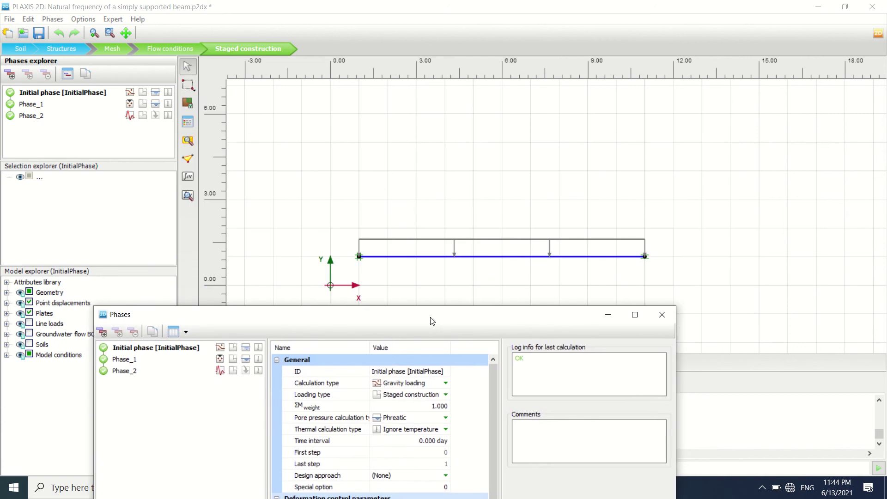
- Review Phase_1 (Plastic) and Phase_2 (Dynamic, 2.500 s) settings, then close the Phases window
click(122, 361)
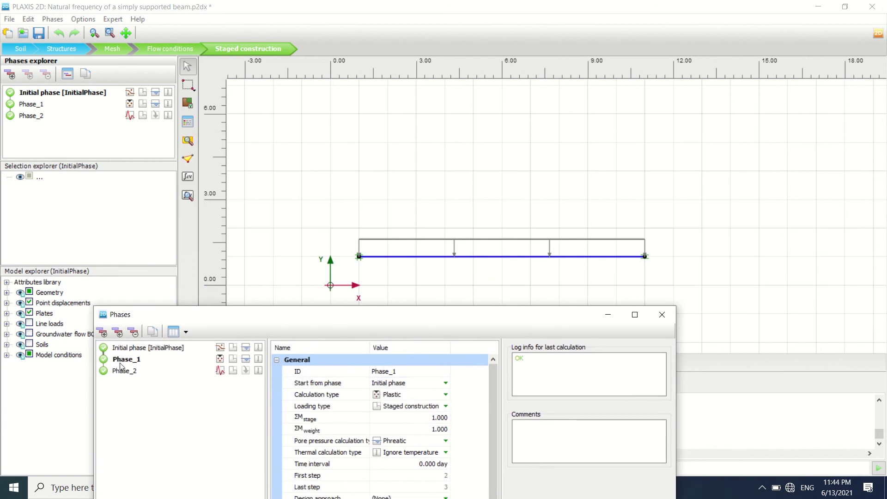
drag(323, 316, 578, 124)
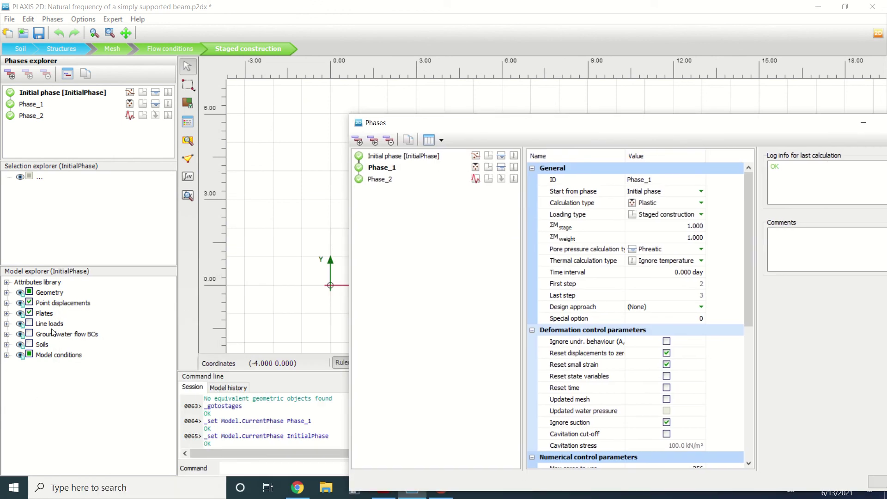
click(618, 113)
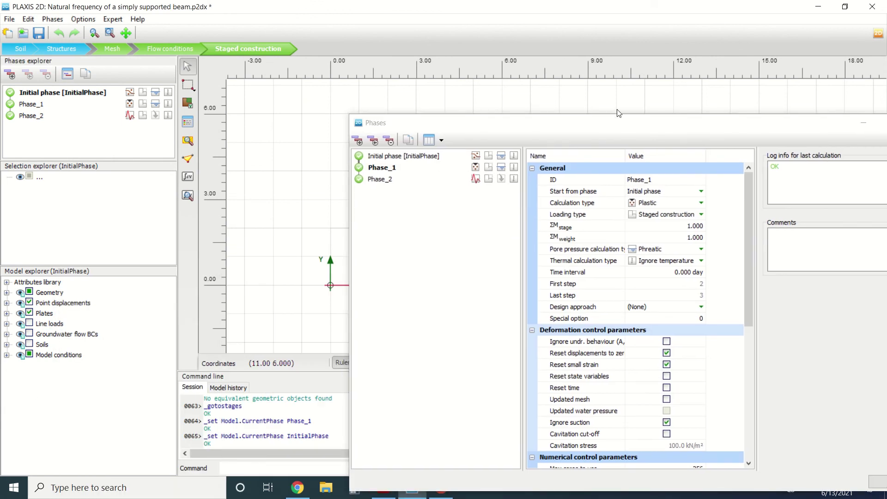
drag(663, 124, 509, 117)
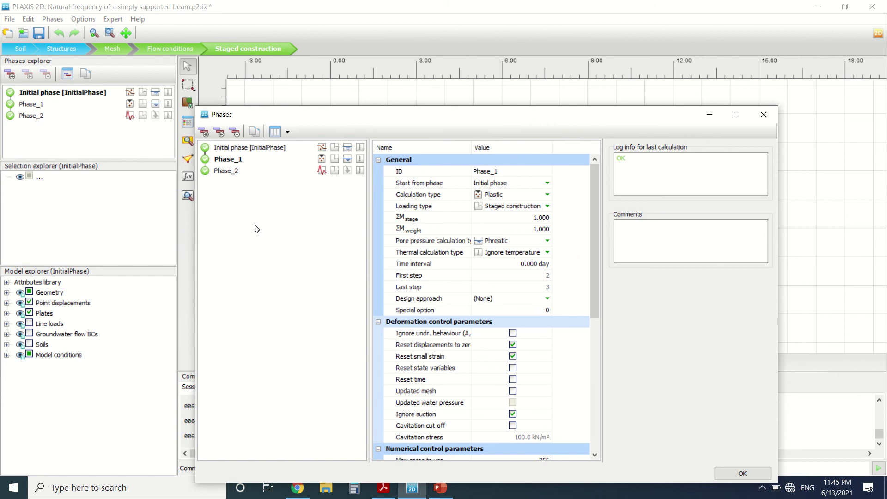
click(225, 175)
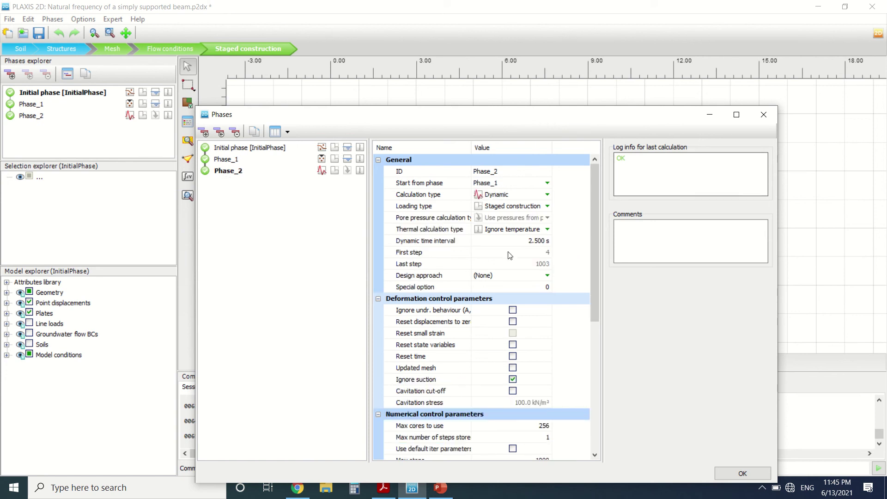
click(764, 114)
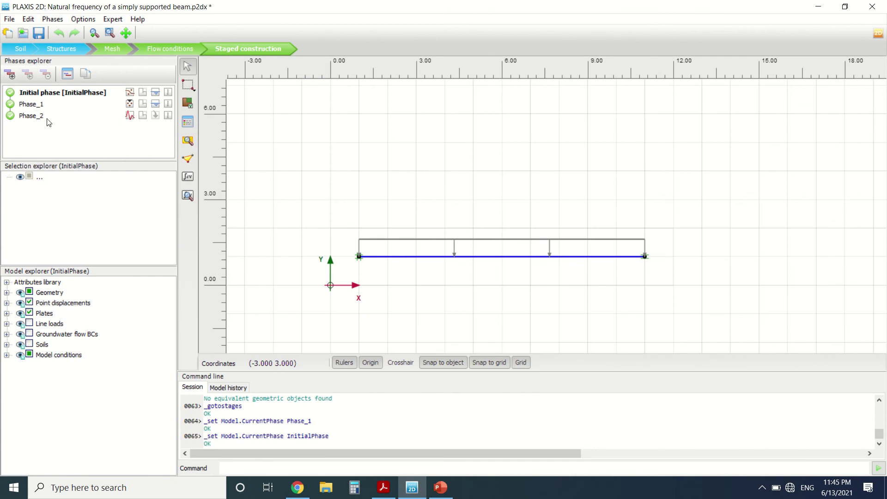
- Select Phase_1 then Phase_2, and view Phase_2's calculation results in Output
click(43, 106)
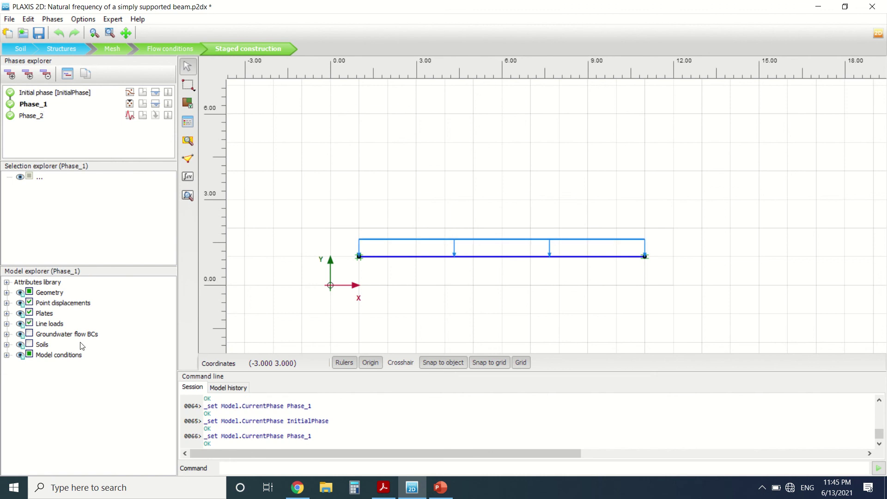
click(33, 116)
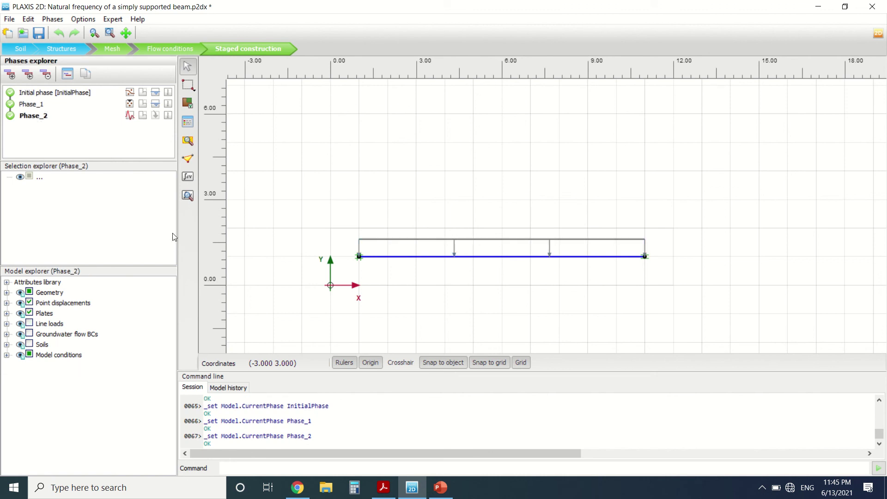
click(187, 196)
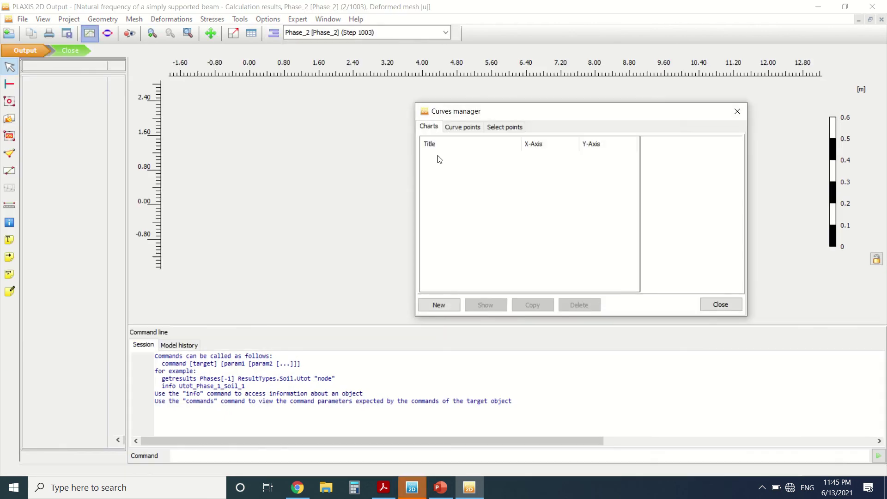
- Create a new chart plotting Time on the x-axis against Node 4567's total displacement u_y
click(439, 305)
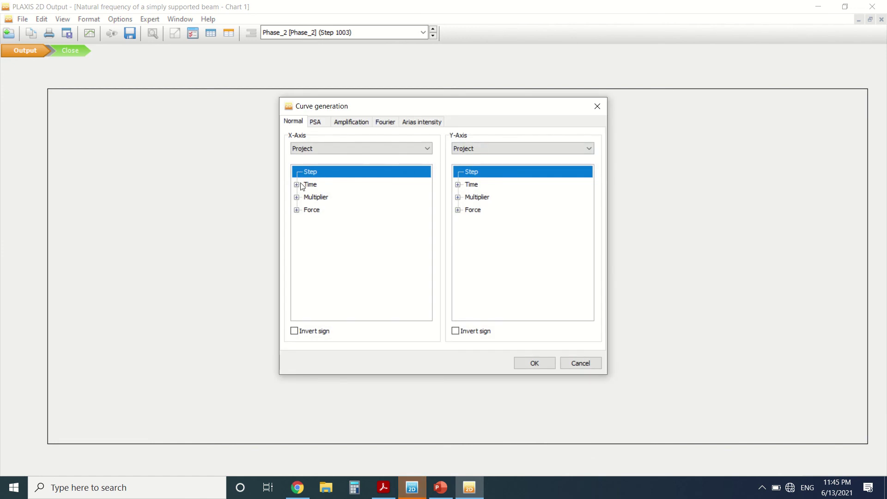
click(296, 184)
click(323, 199)
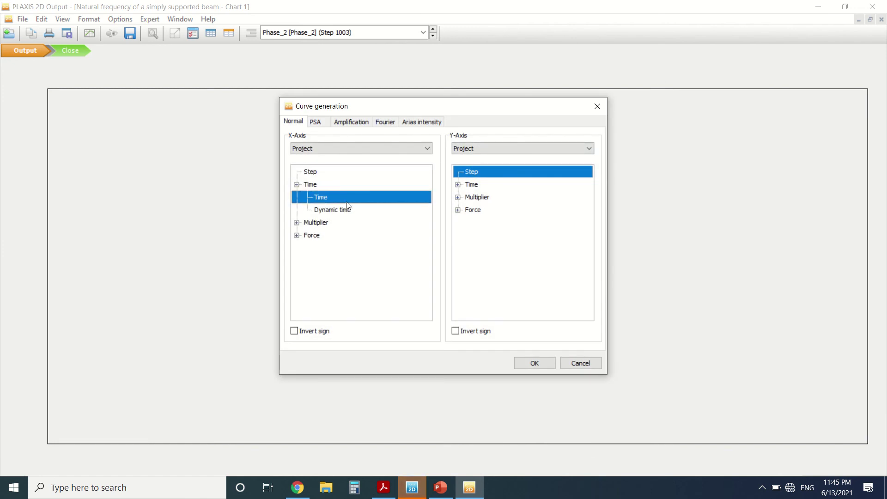
click(476, 149)
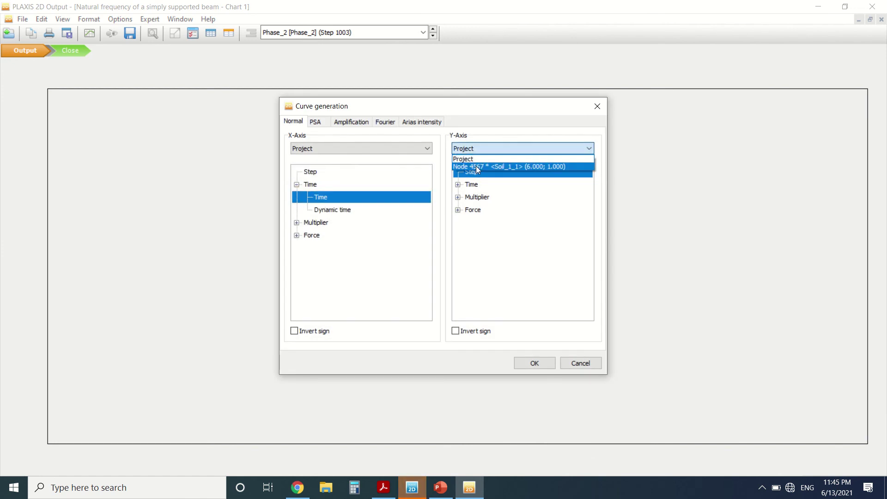
click(476, 166)
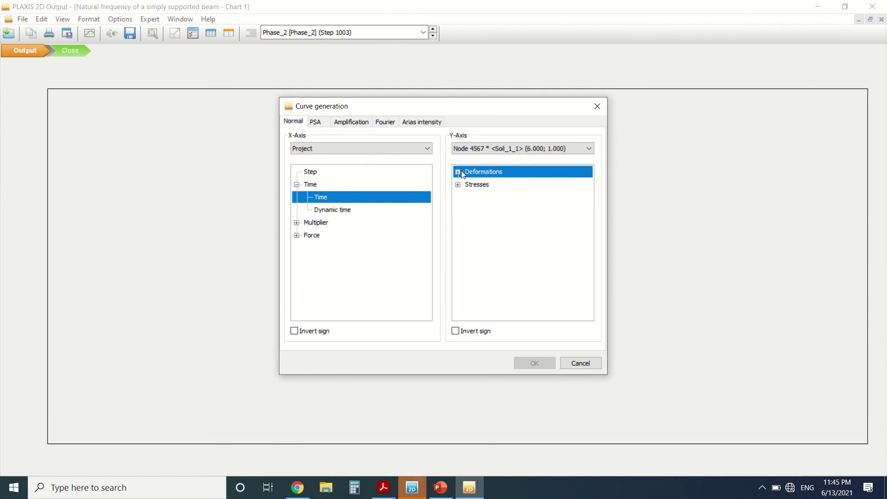
click(459, 172)
click(469, 185)
click(486, 224)
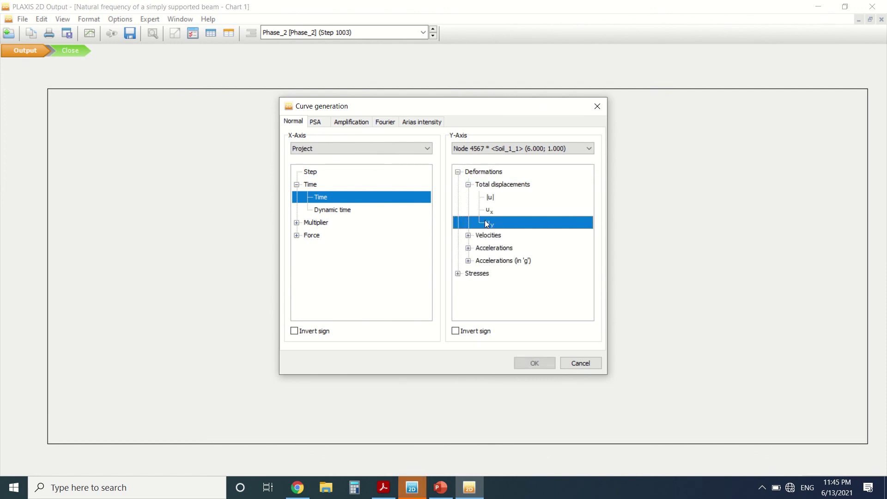
click(523, 363)
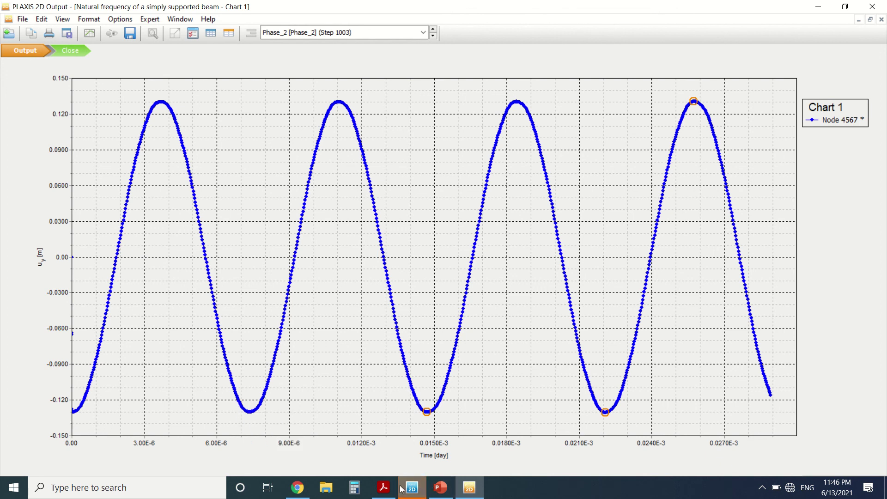
- Bring the validation PDF back to front to compare against Figure 2
click(383, 488)
scroll(325, 398, down, 5)
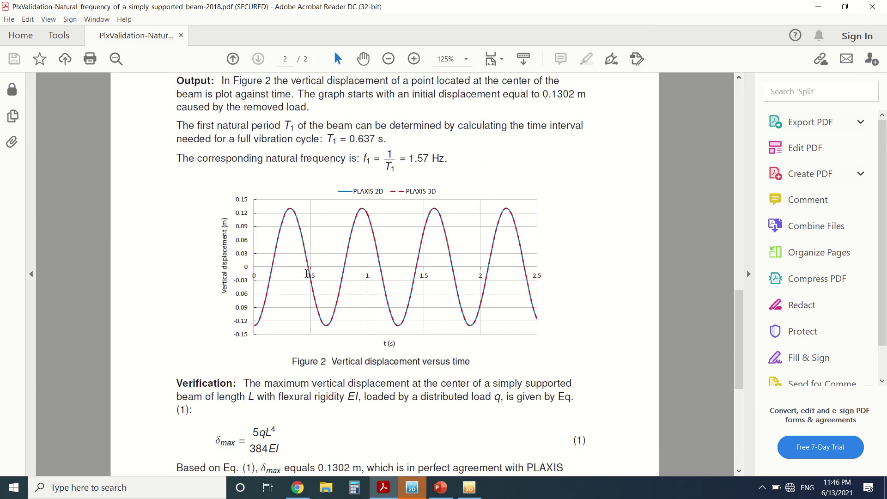
click(467, 490)
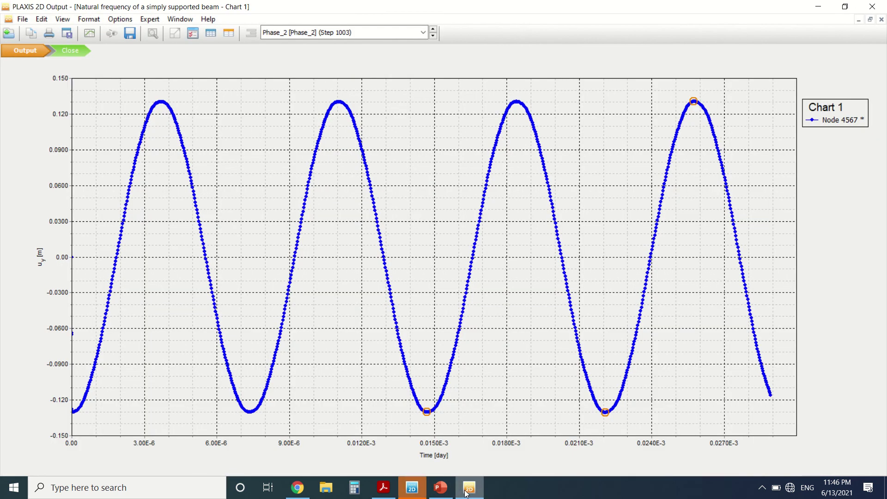
click(466, 493)
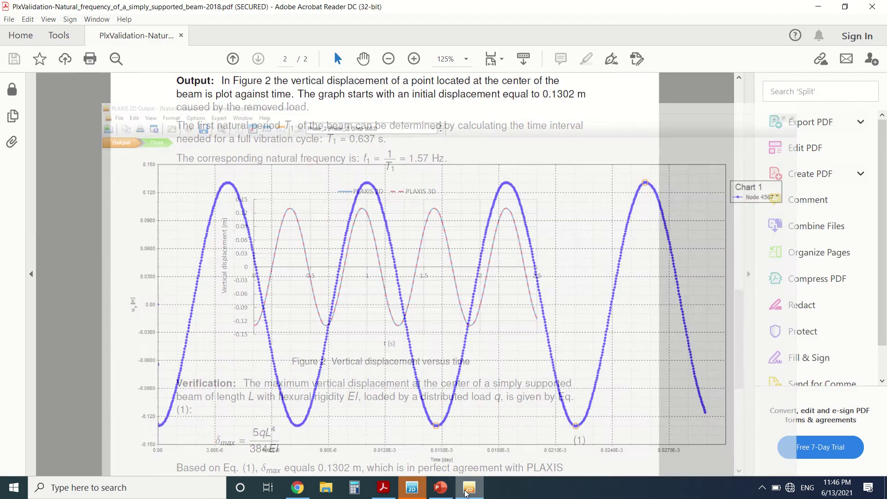
scroll(421, 352, down, 3)
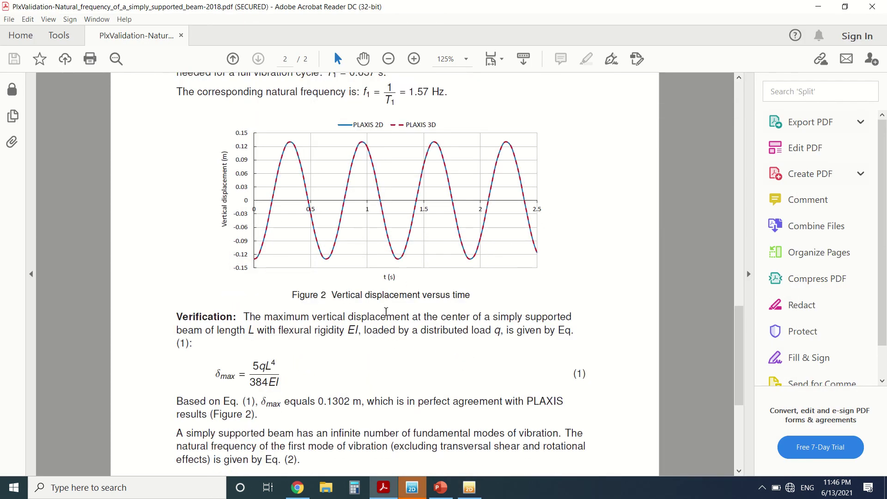
scroll(364, 283, up, 4)
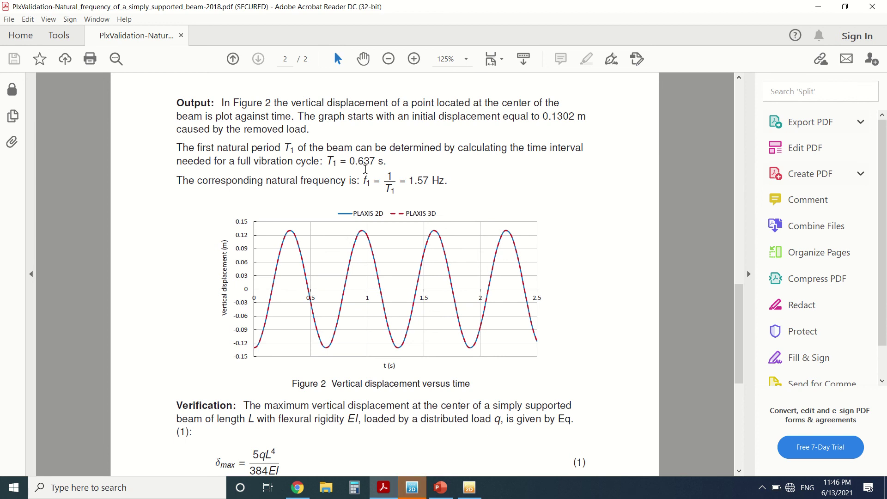
scroll(386, 162, down, 3)
scroll(322, 246, down, 3)
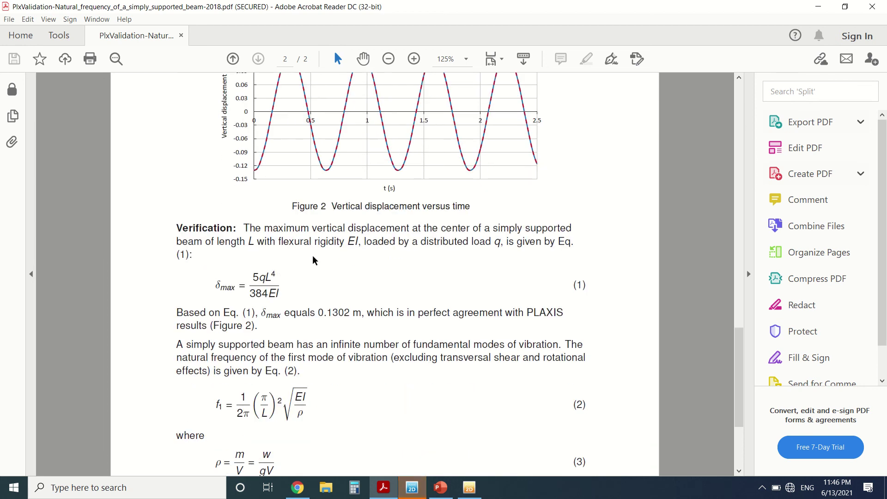
scroll(309, 320, down, 2)
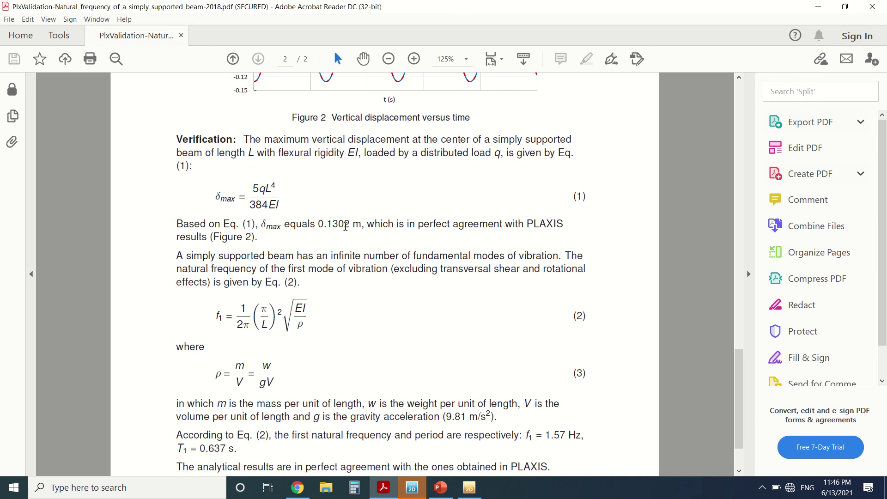
scroll(345, 226, down, 3)
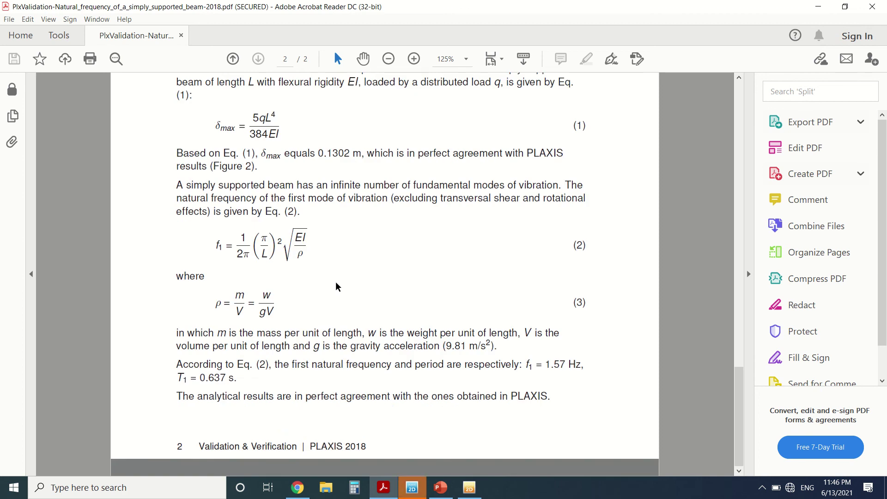